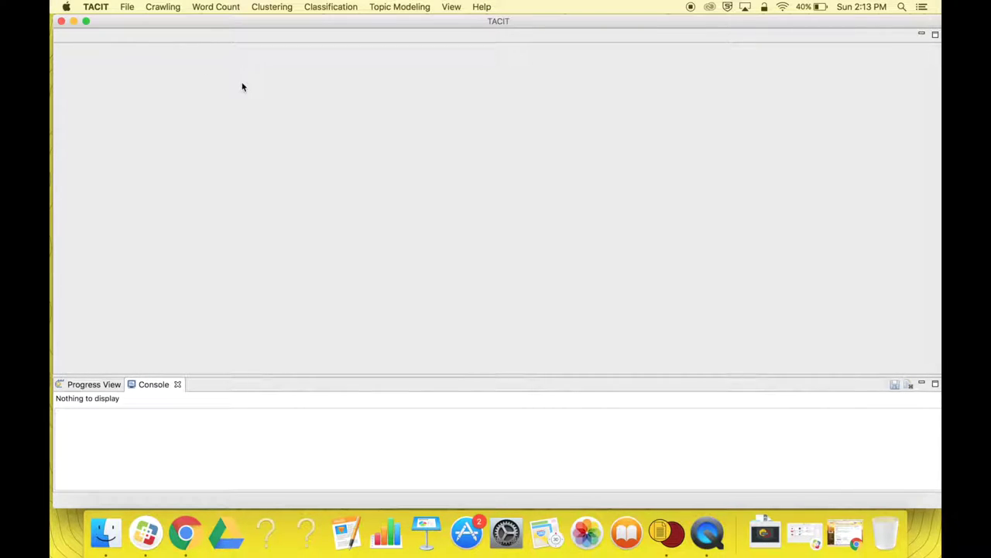
# Launch the UC Santa Barbara Presidential Papers Crawler and select the Or operator between search terms
pyautogui.click(174, 9)
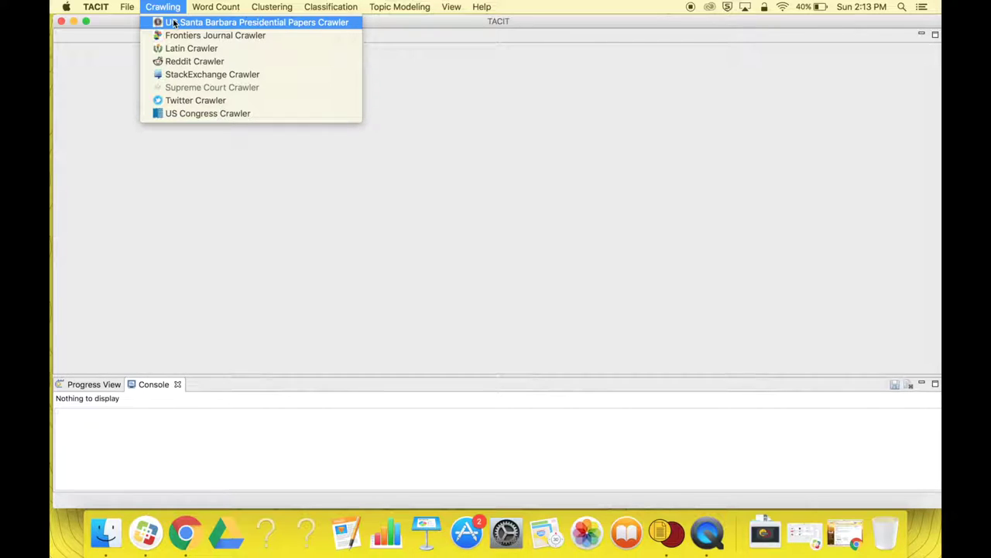
pyautogui.click(175, 23)
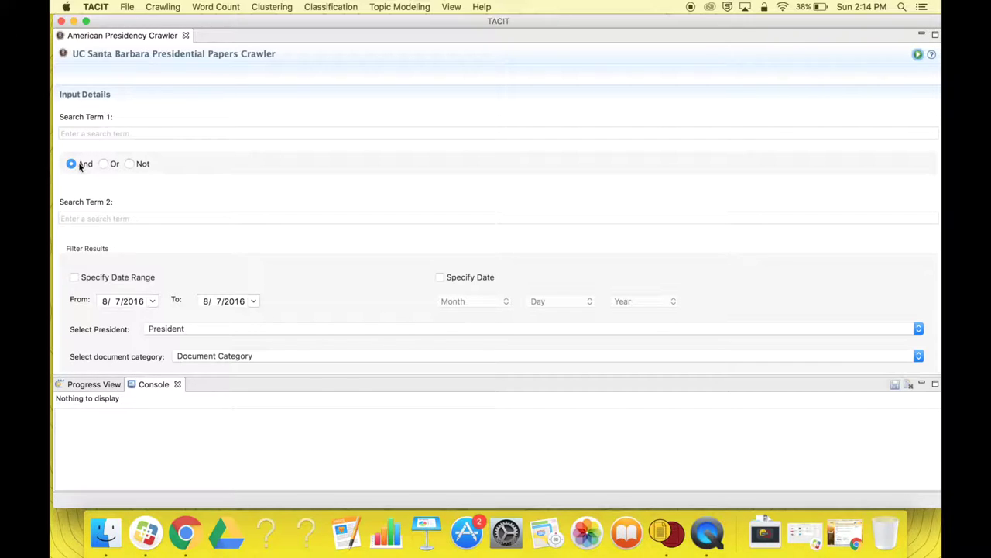
pyautogui.click(103, 163)
# Search for 'Taxes' combined with Not 'Immigration' as the second search term
pyautogui.click(129, 168)
pyautogui.click(108, 133)
pyautogui.write('Taxes')
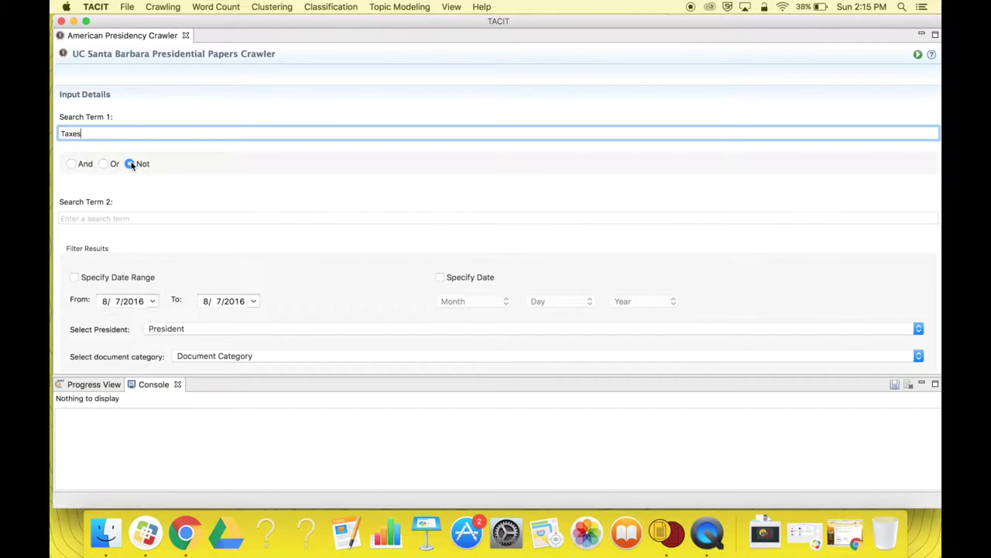
pyautogui.click(117, 218)
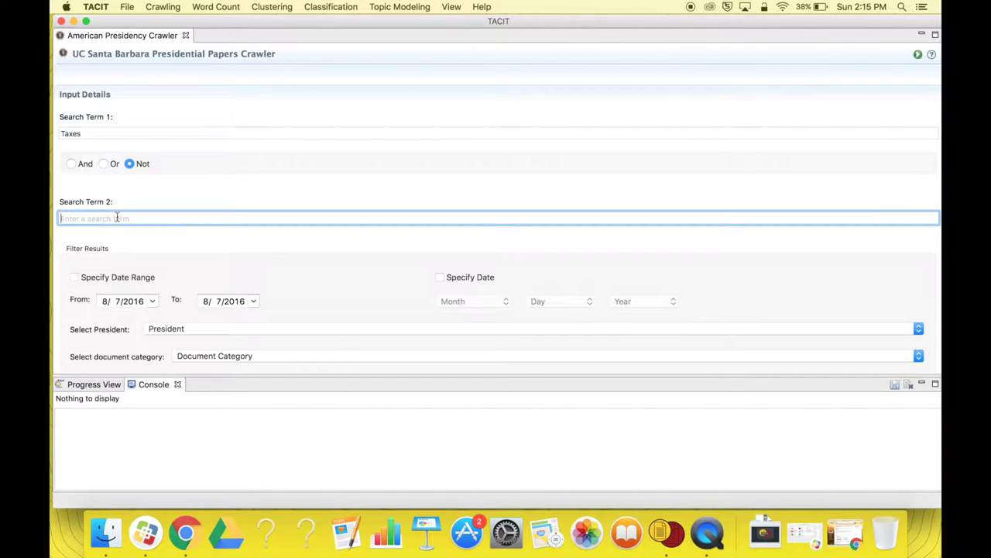
pyautogui.write('Immigration')
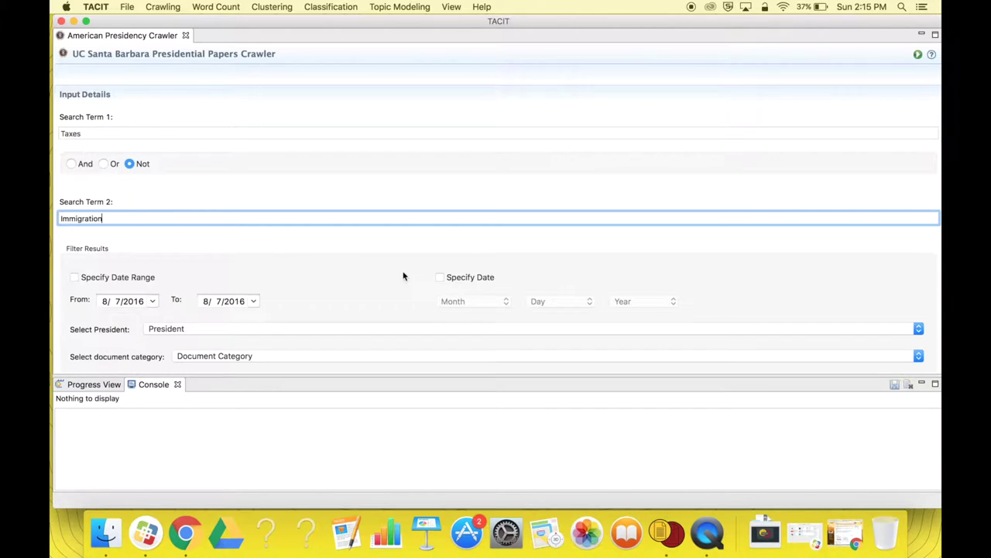
# Set the date range start to January 13, 2016, ending with single-date filtering enabled
pyautogui.click(444, 278)
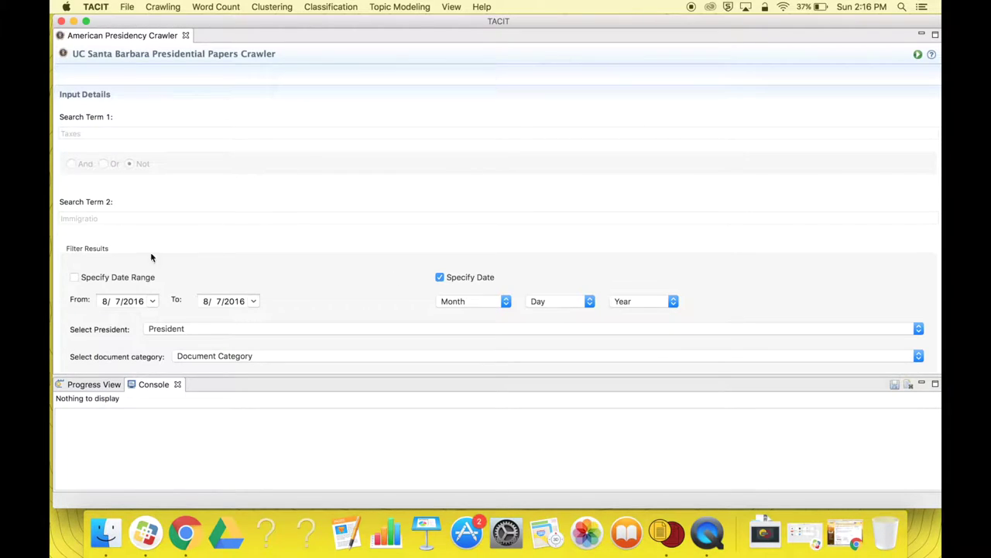
pyautogui.click(74, 277)
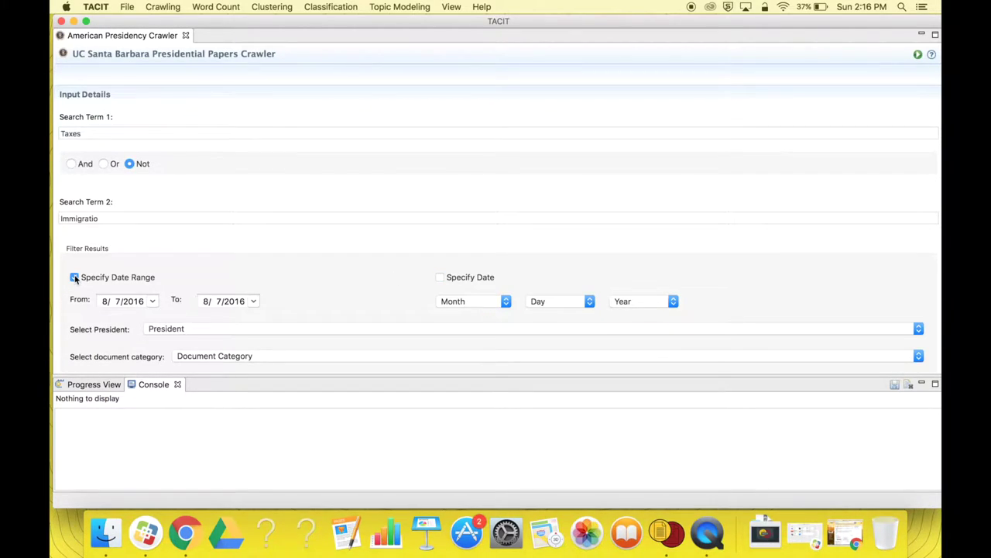
pyautogui.click(152, 301)
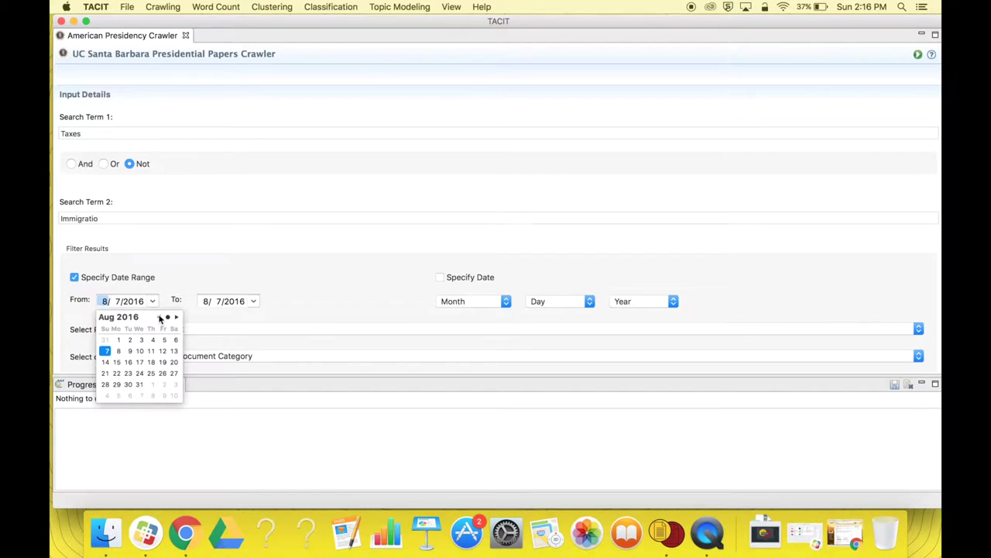
pyautogui.click(160, 318)
pyautogui.click(160, 317)
pyautogui.click(160, 318)
pyautogui.click(159, 318)
pyautogui.click(159, 317)
pyautogui.click(159, 317)
pyautogui.click(160, 318)
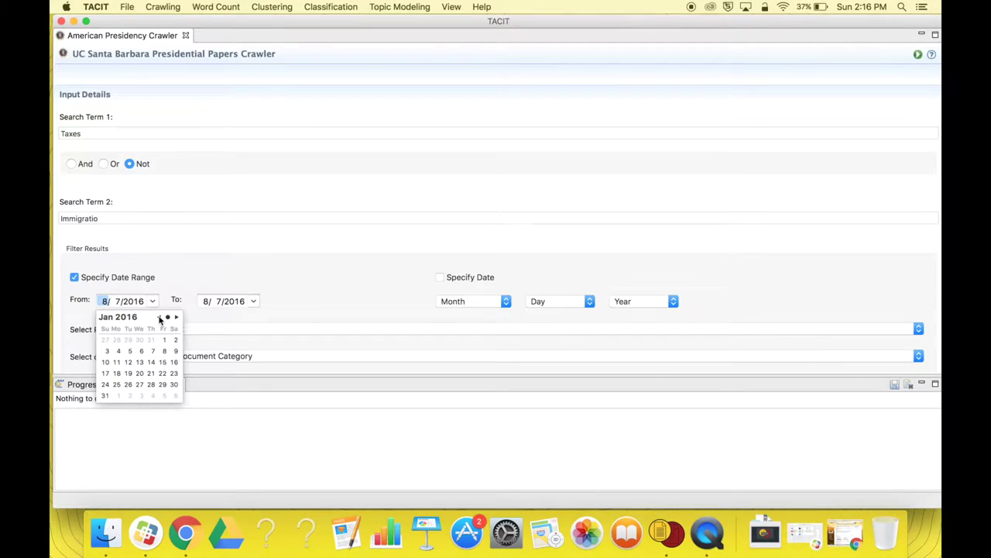
pyautogui.click(142, 363)
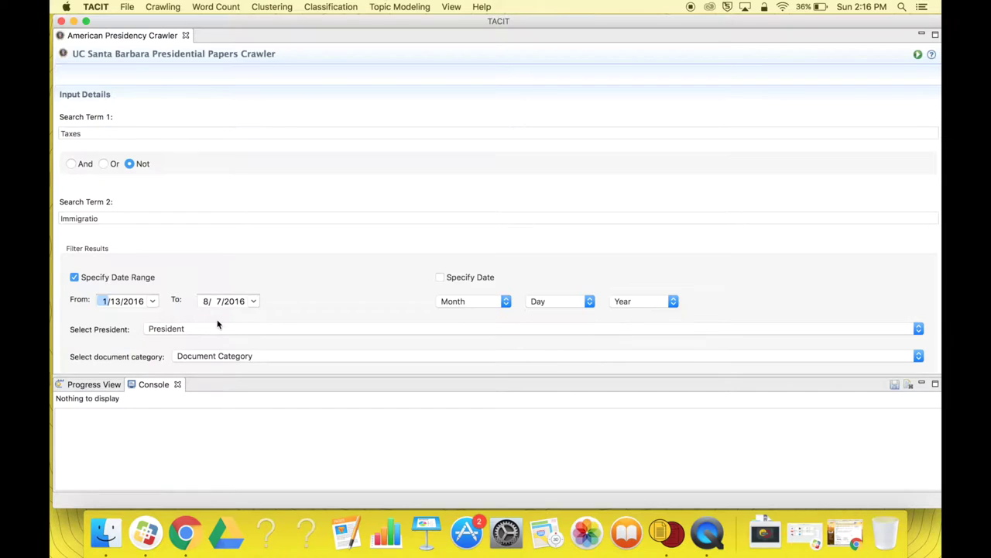
pyautogui.click(440, 277)
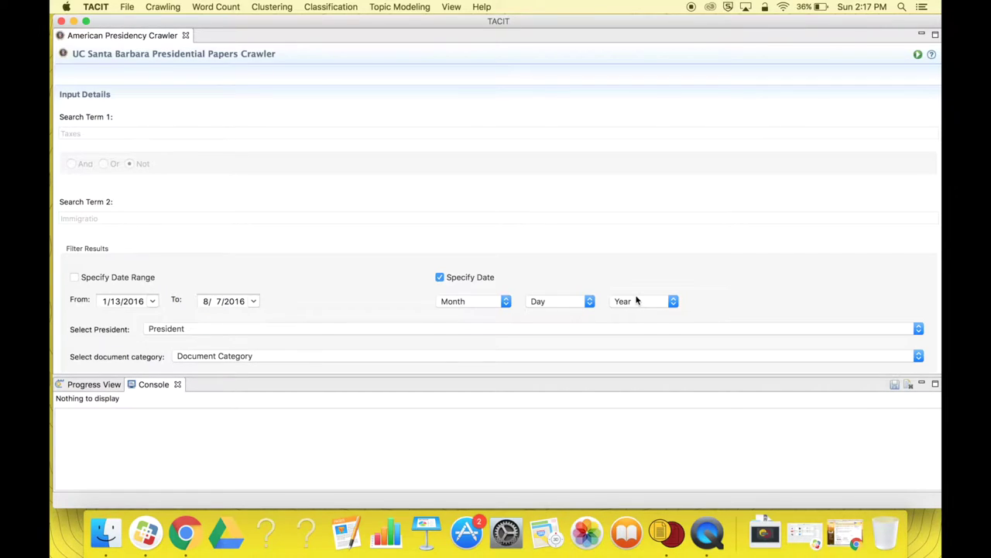
# Switch back to date range filtering and select Barack Obama as the president
pyautogui.click(75, 277)
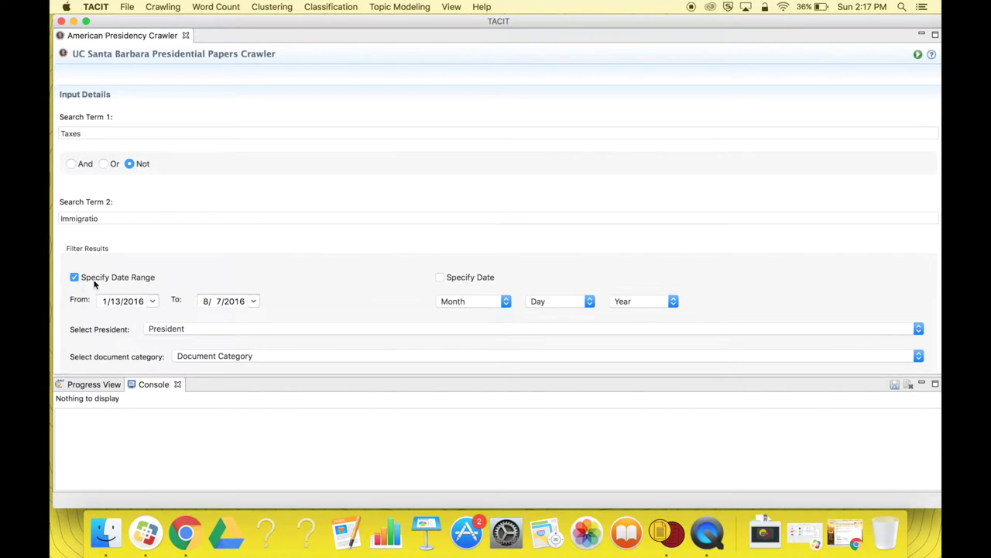
pyautogui.click(169, 332)
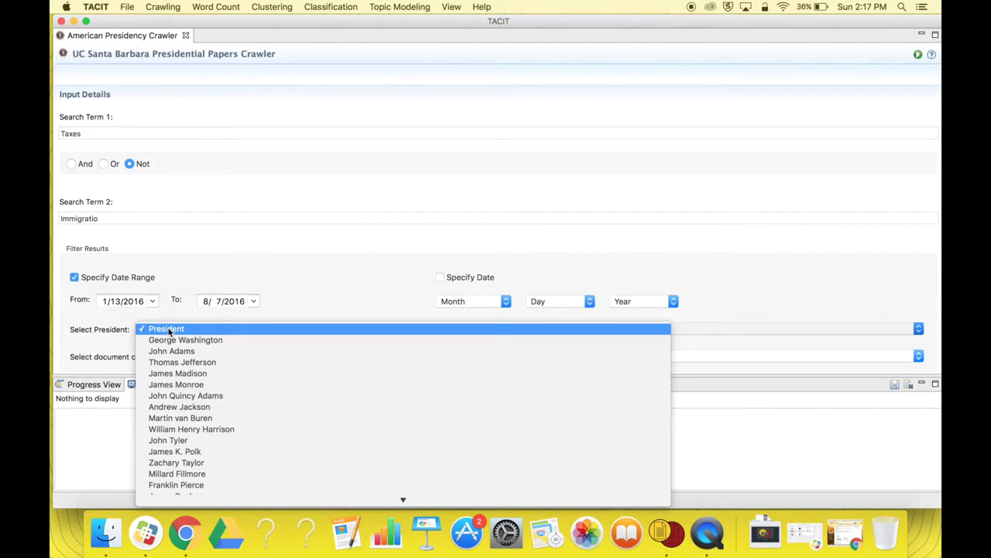
pyautogui.scroll(-10, 354, 418)
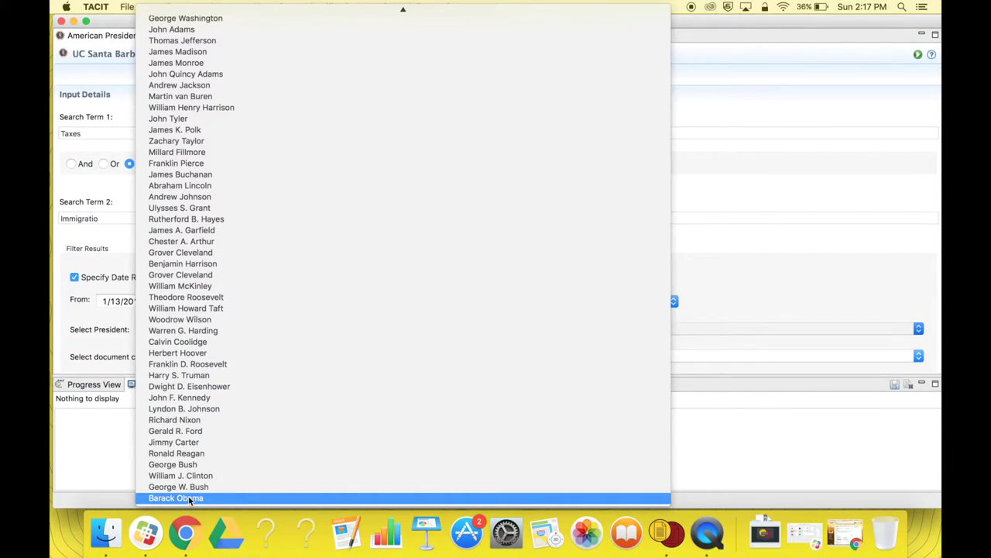
pyautogui.click(189, 498)
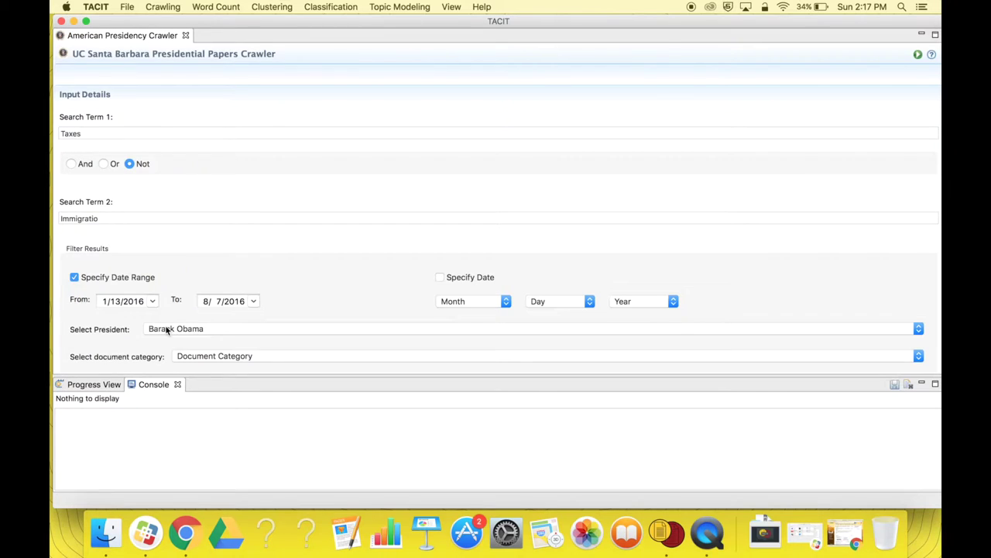
# Choose Written: Executive Orders from the document category list
pyautogui.click(206, 357)
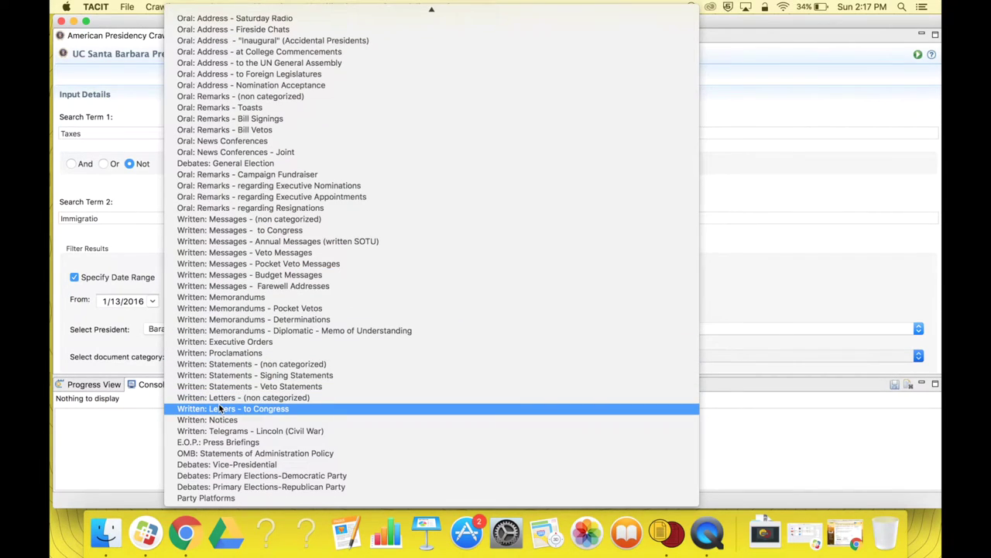
pyautogui.scroll(3, 219, 408)
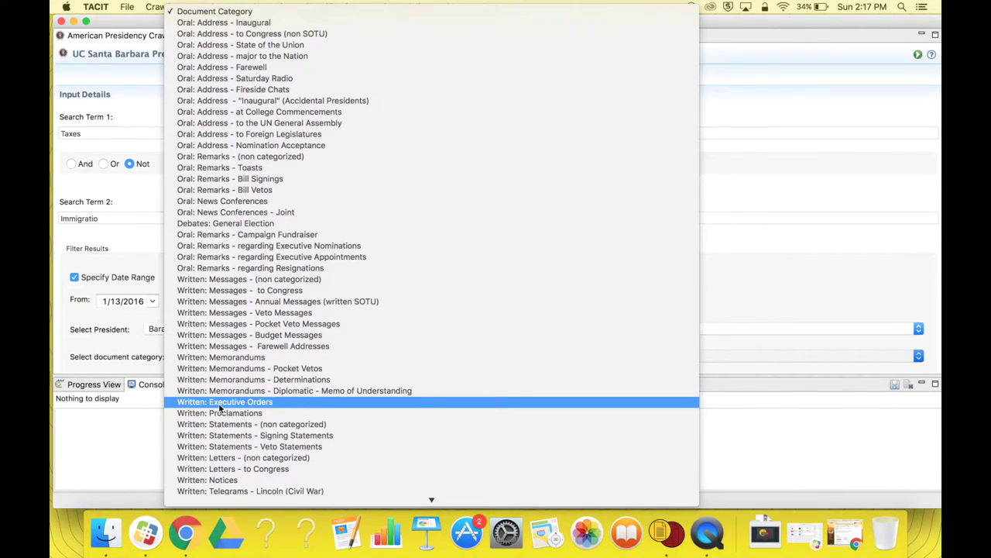
pyautogui.scroll(-2, 220, 408)
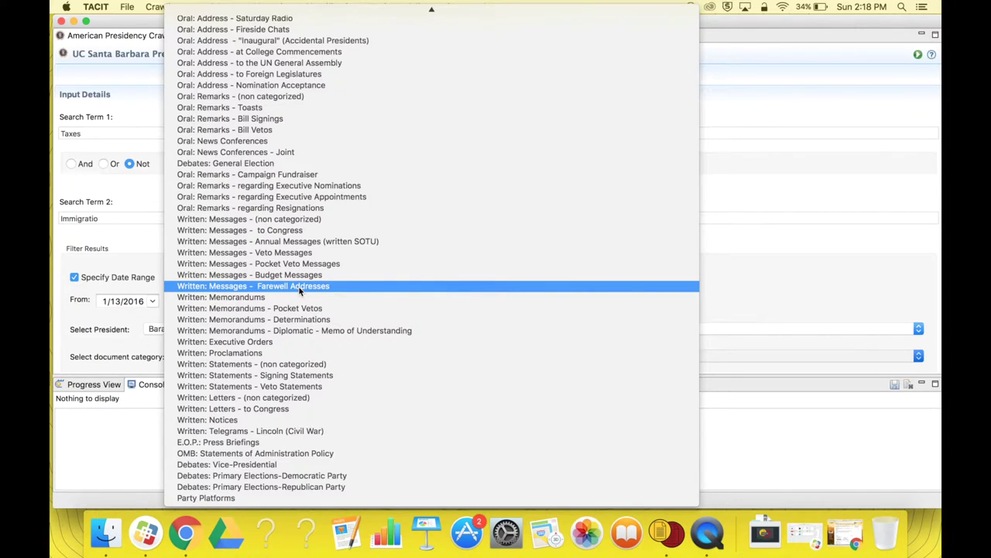
pyautogui.scroll(5, 299, 289)
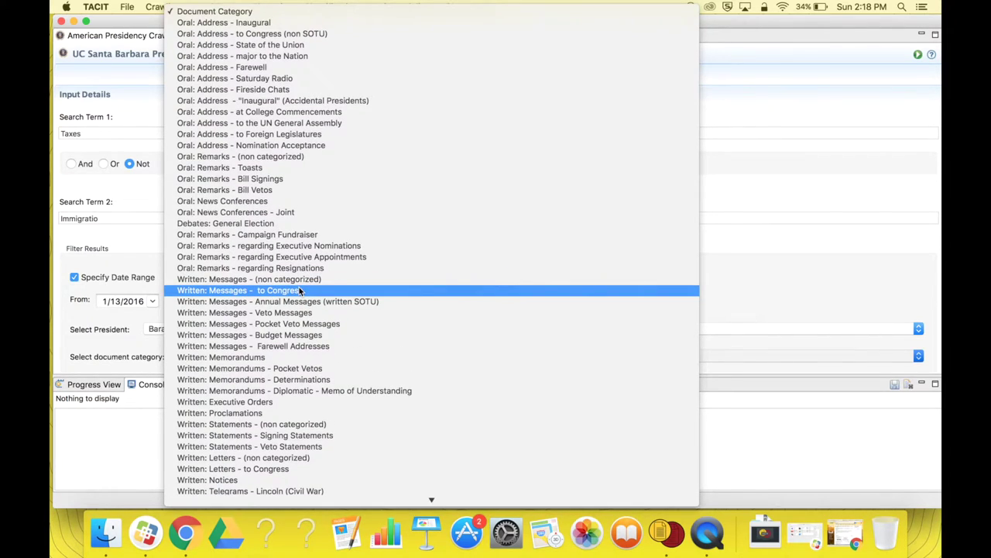
pyautogui.scroll(-5, 299, 291)
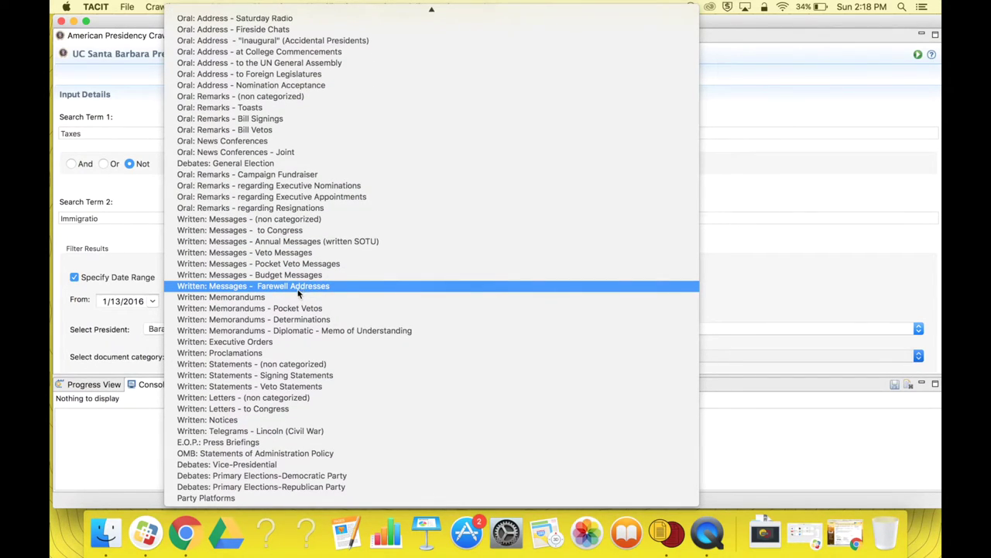
pyautogui.click(257, 347)
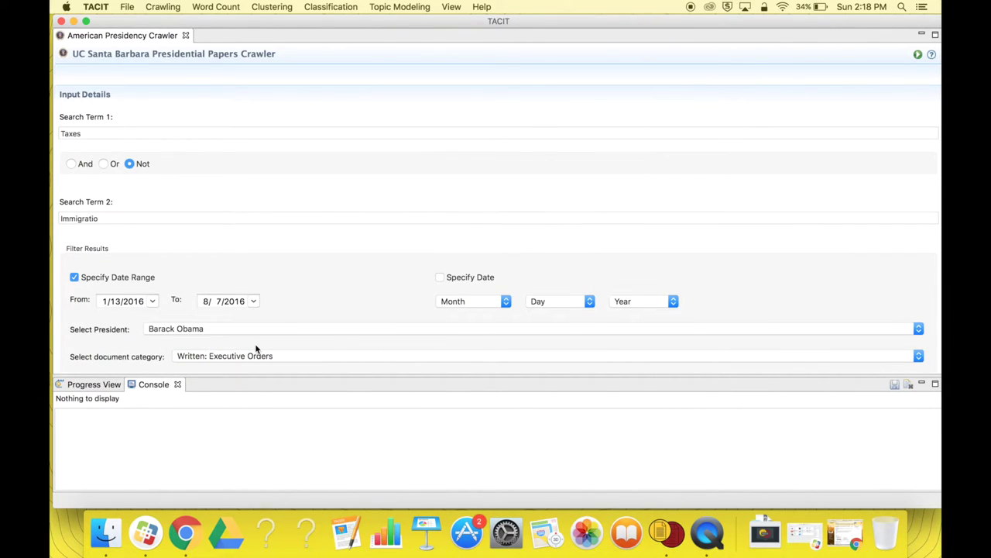
# Enter Test1 as the output corpus name and start the crawl
pyautogui.scroll(-3, 256, 348)
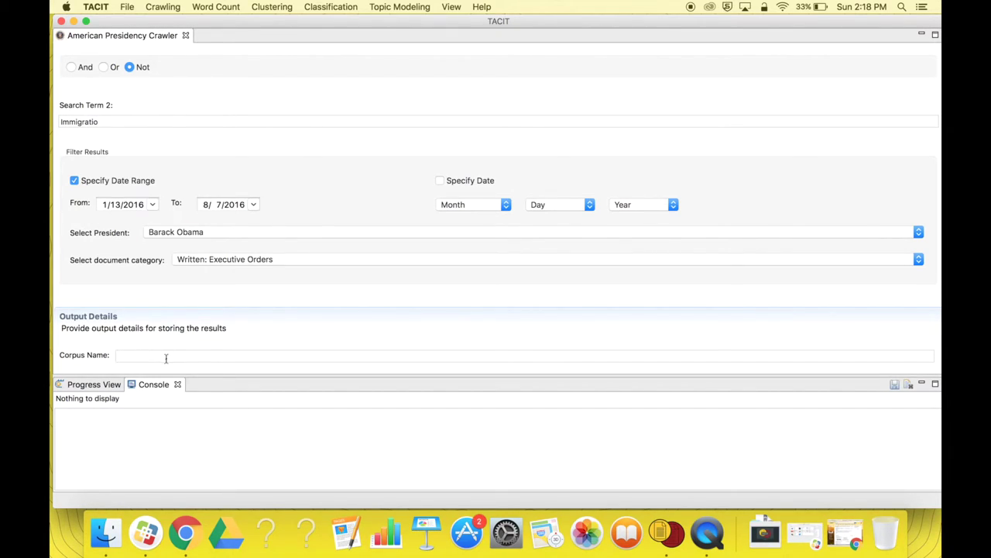
pyautogui.click(141, 357)
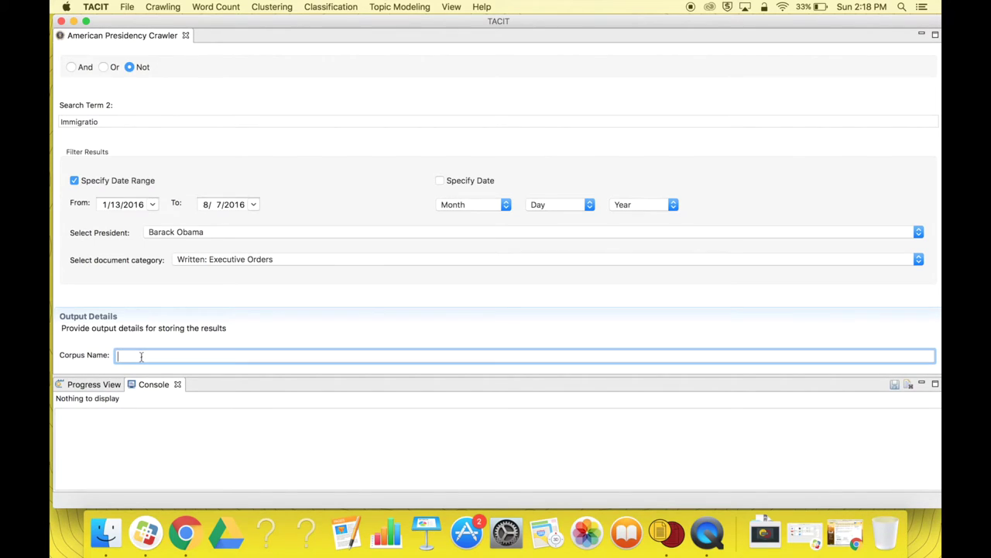
pyautogui.write('Test1')
pyautogui.scroll(5, 239, 302)
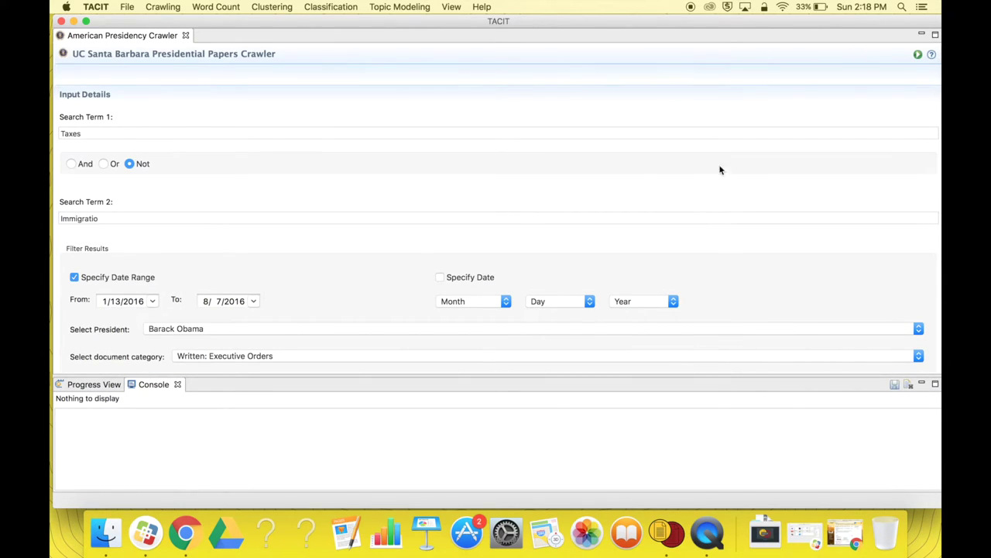
pyautogui.click(918, 56)
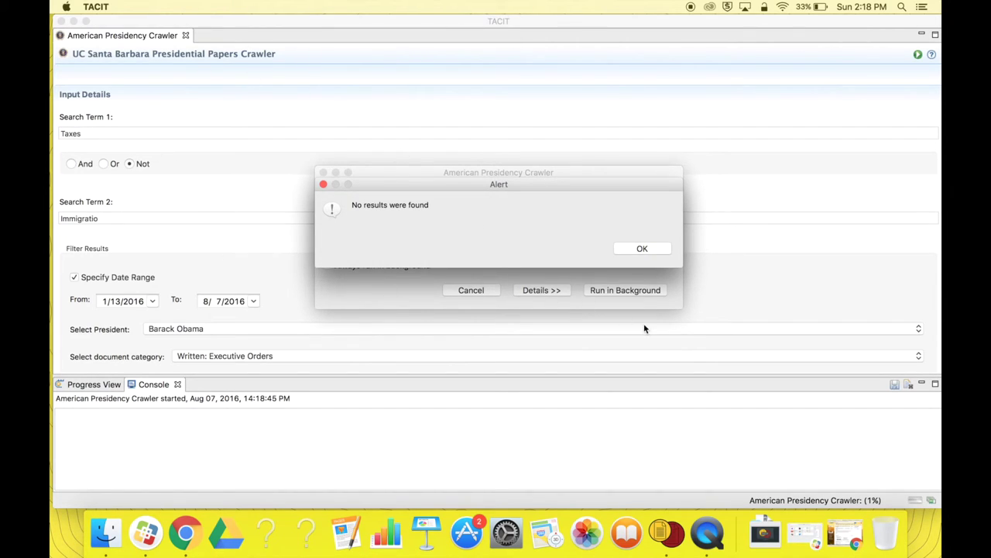
# Dismiss the No results alert and check the console's crawler-completed message
pyautogui.click(663, 250)
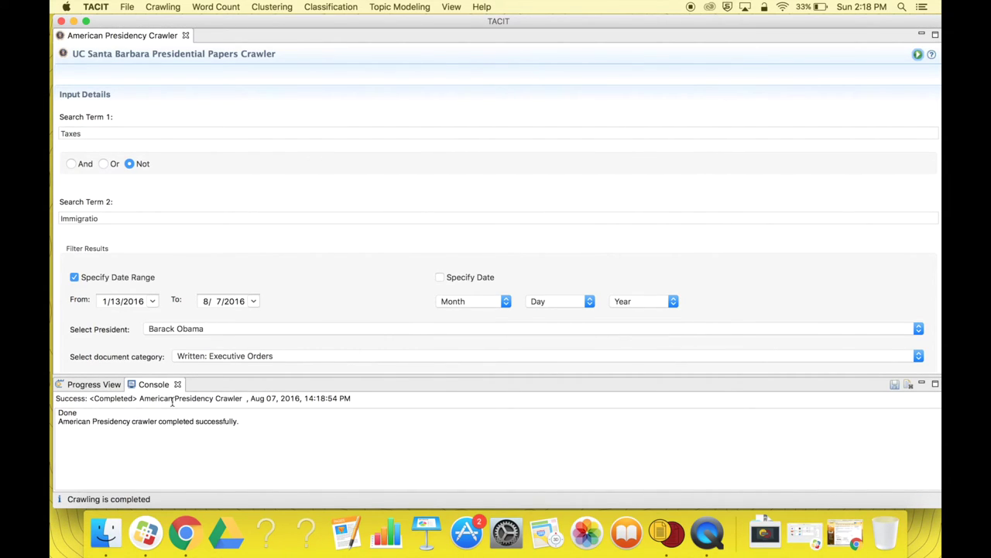
pyautogui.moveTo(65, 420); pyautogui.dragTo(244, 423)
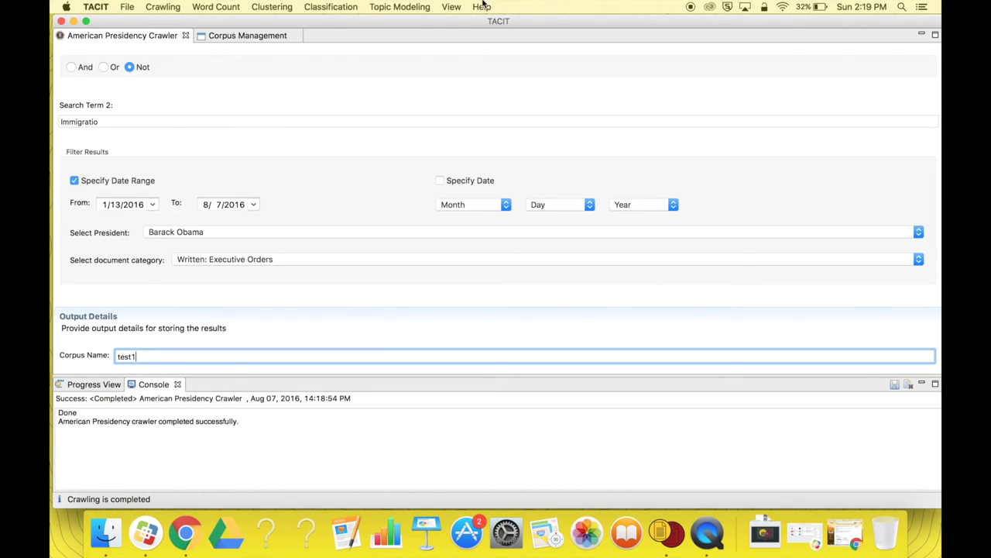
pyautogui.click(453, 6)
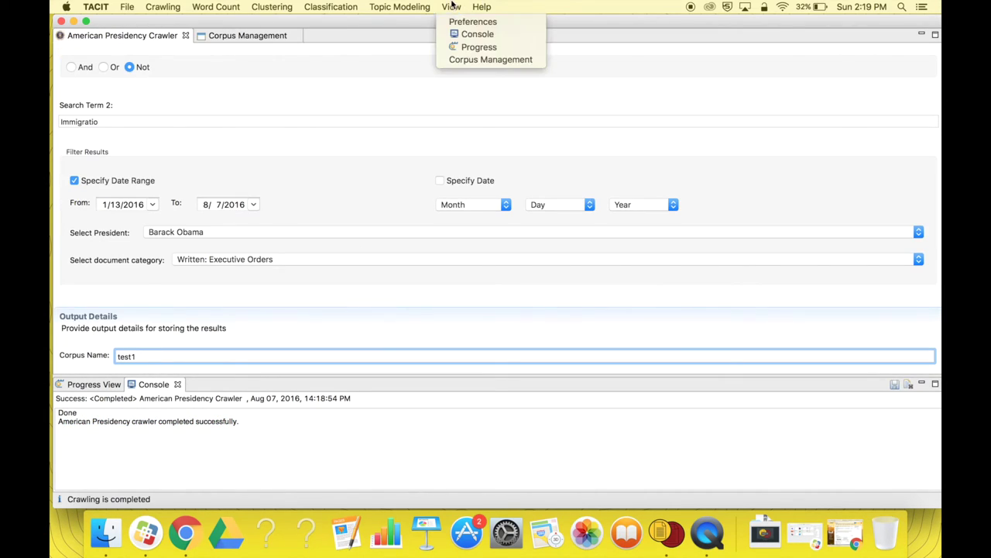
pyautogui.click(457, 61)
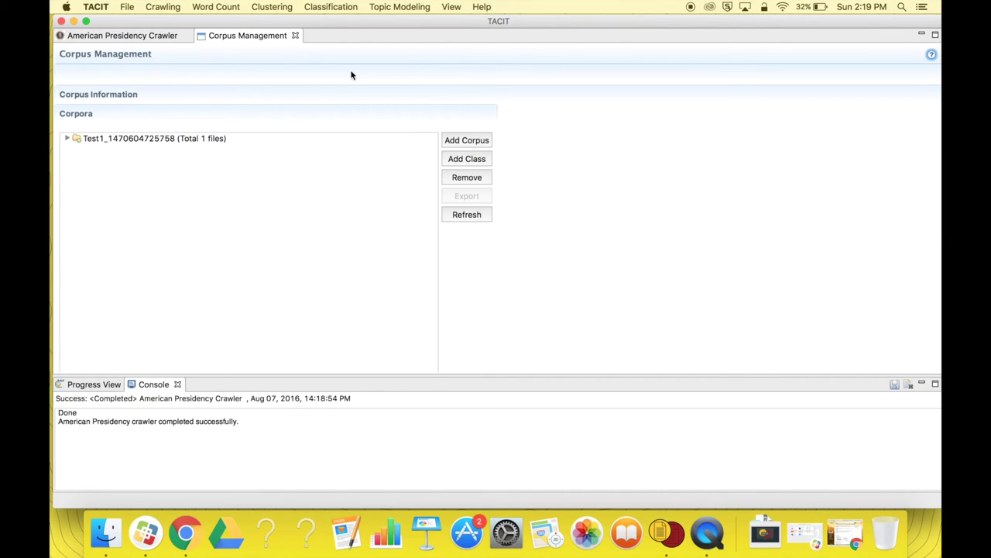
pyautogui.click(131, 140)
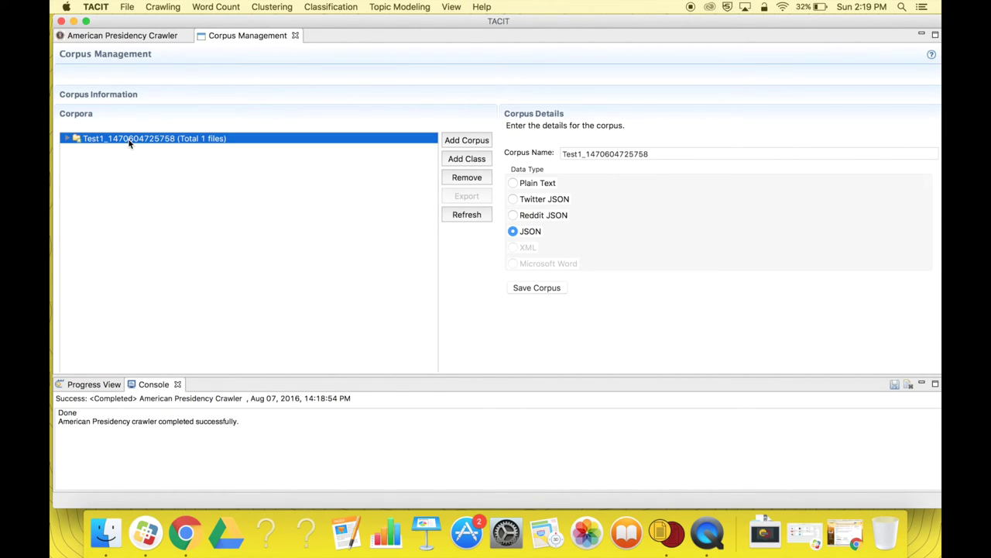